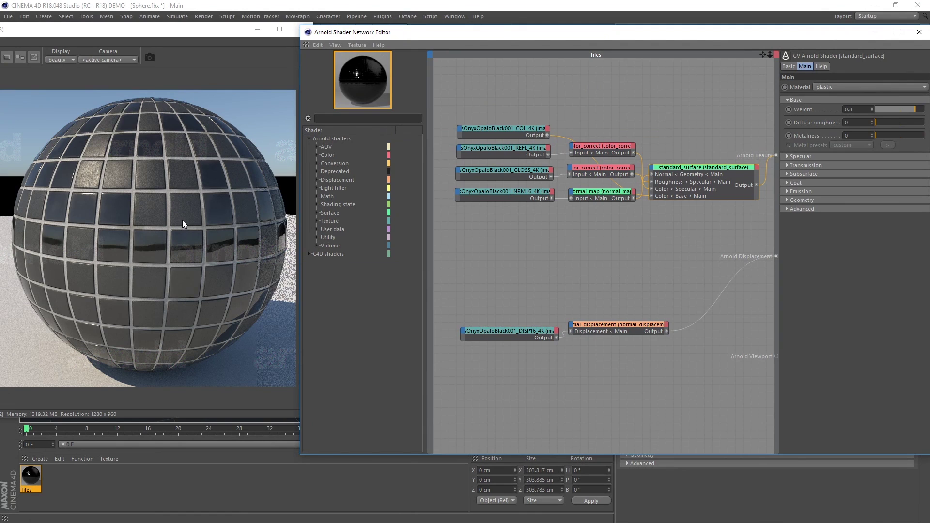
Add an Arnold standard_surface material in the Material Manager and rename it 'Overlay'
{"action": "left_click", "coordinate": [41, 459]}
{"action": "mouse_move", "coordinate": [92, 389]}
{"action": "mouse_move", "coordinate": [153, 403]}
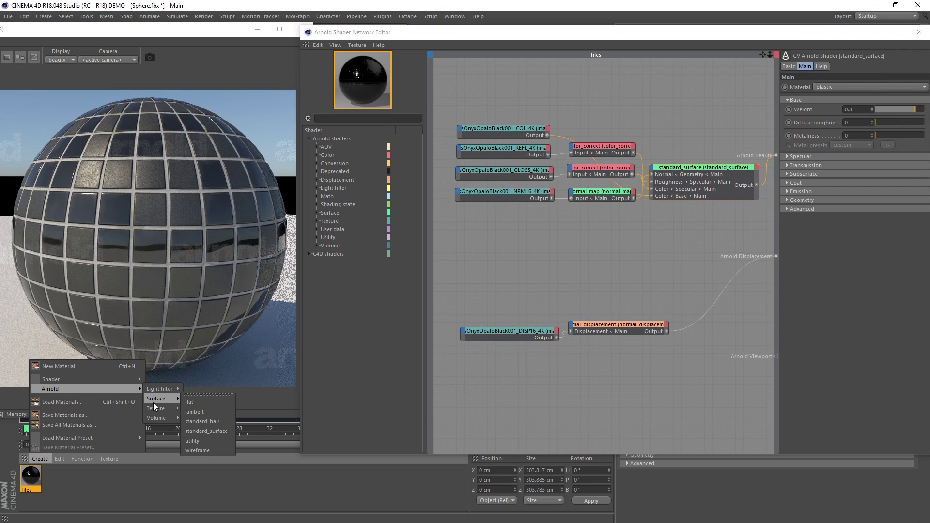
{"action": "left_click", "coordinate": [207, 432]}
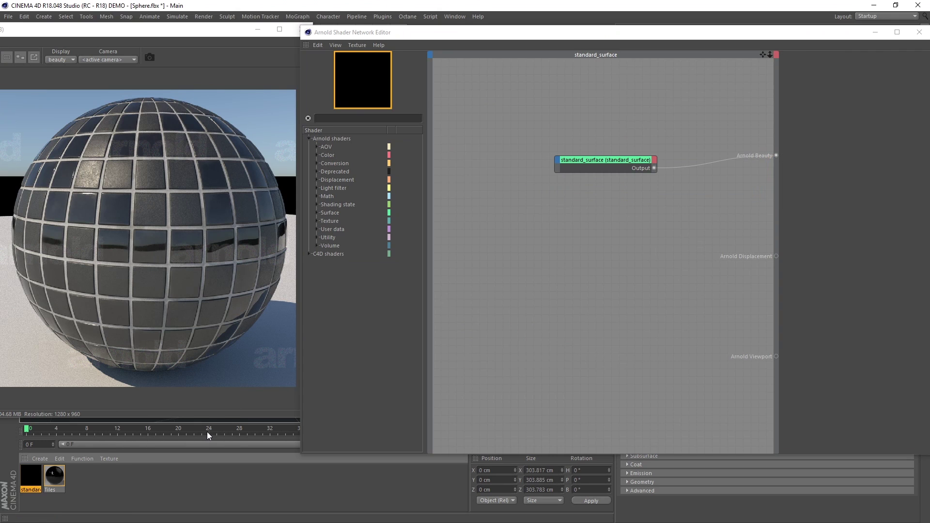
{"action": "double_click", "coordinate": [34, 479]}
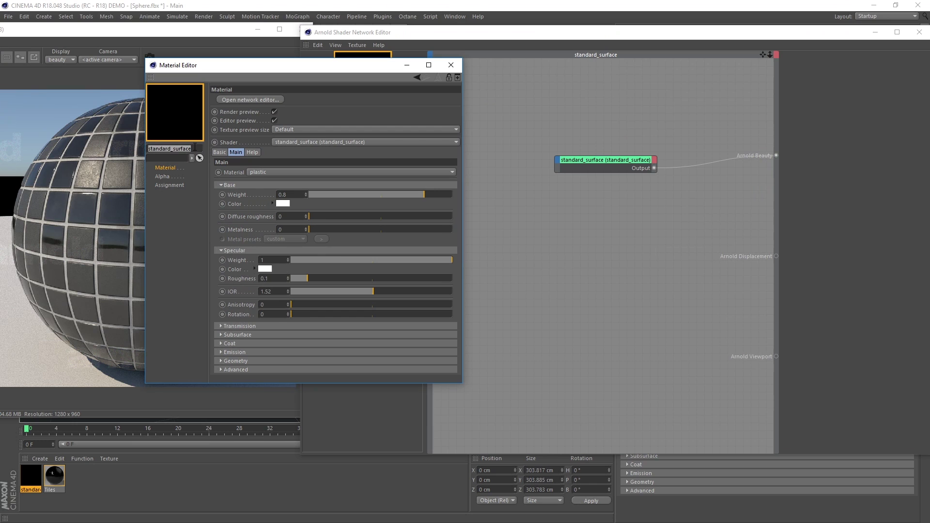
{"action": "type", "text": "Overlay"}
{"action": "key", "text": "Return"}
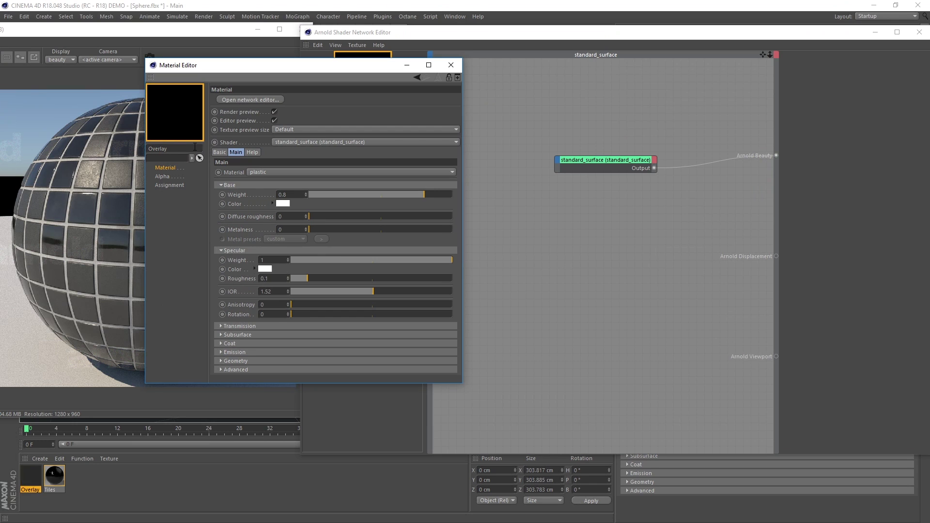
{"action": "left_click", "coordinate": [461, 65]}
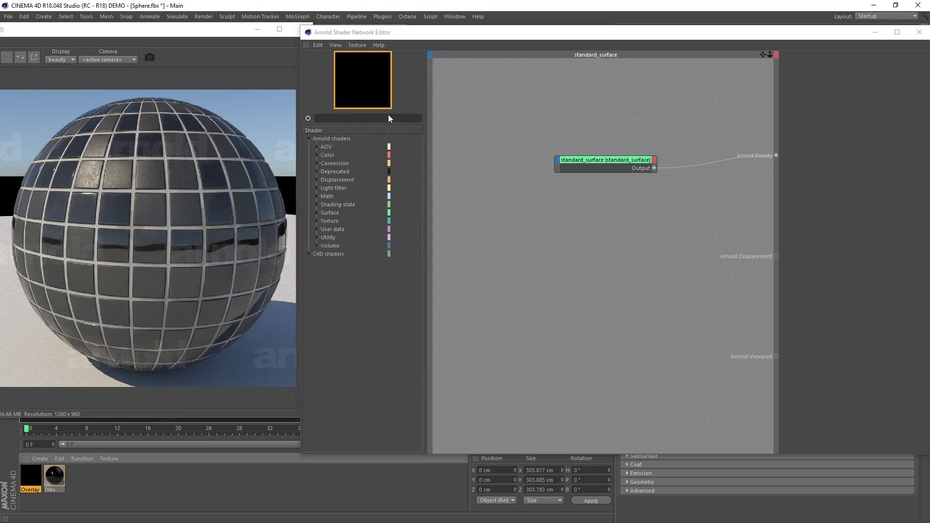
With the Tiles material selected, drag Overlay into its Arnold network as a reference node
{"action": "left_click", "coordinate": [54, 475]}
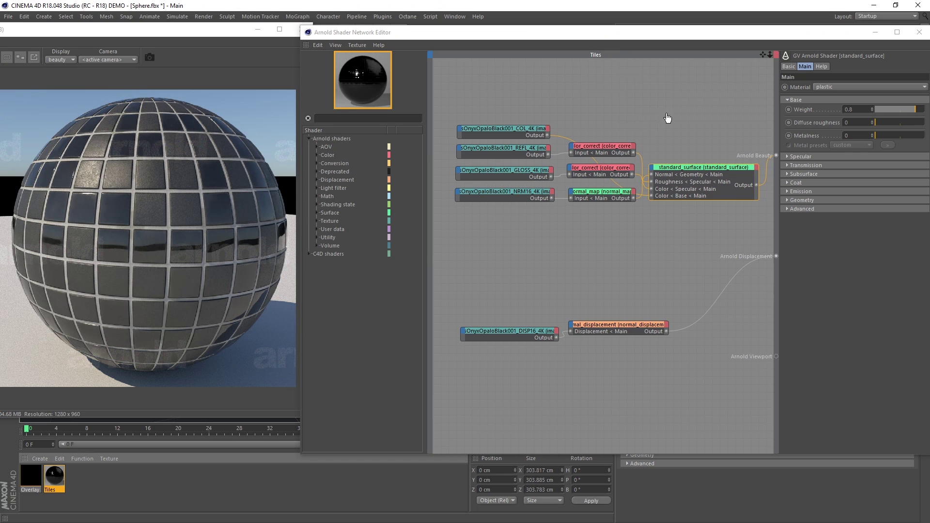
{"action": "left_click_drag", "start_coordinate": [703, 98], "coordinate": [706, 109]}
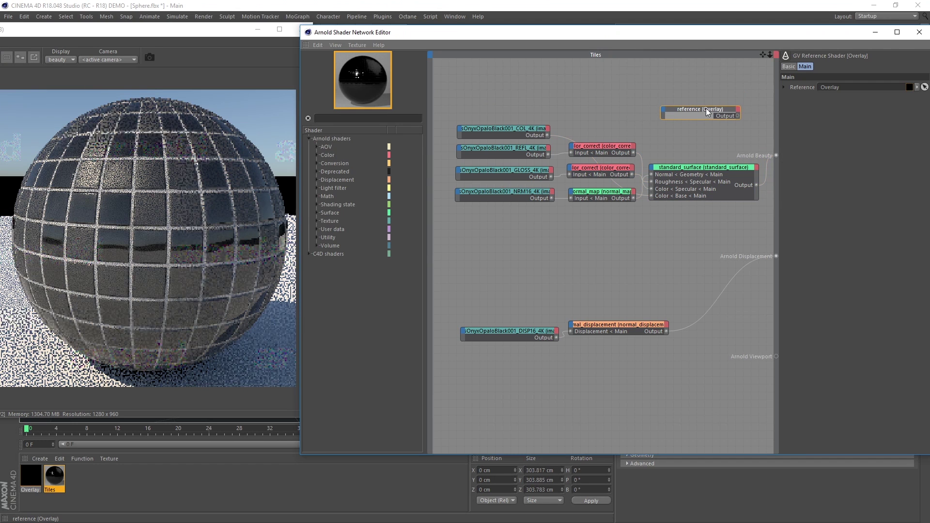
{"action": "left_click", "coordinate": [703, 167]}
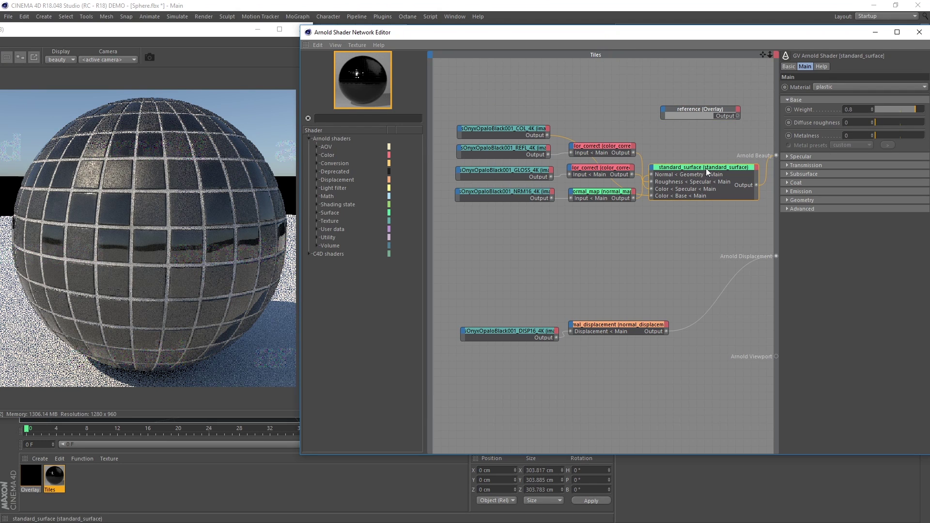
{"action": "left_click", "coordinate": [703, 110]}
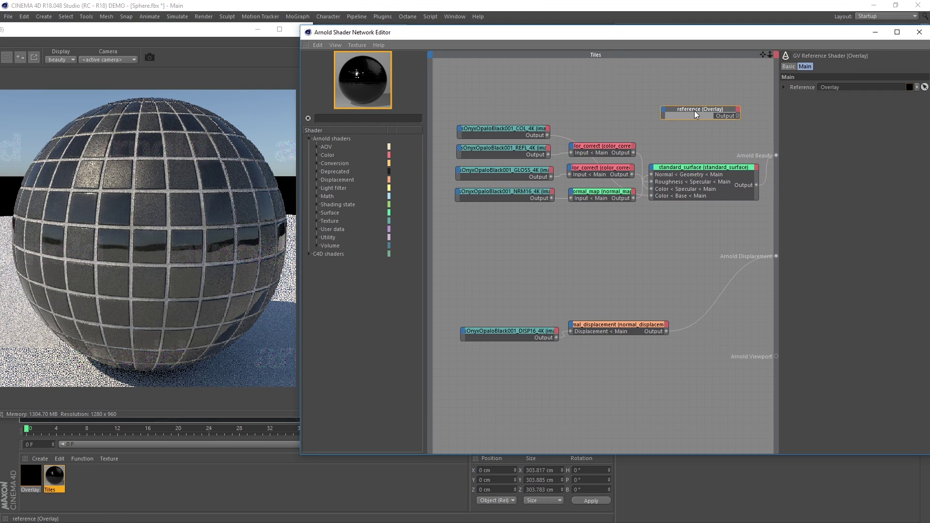
{"action": "scroll", "coordinate": [501, 233], "scroll_direction": "down", "scroll_amount": 1}
{"action": "scroll", "coordinate": [502, 234], "scroll_direction": "down", "scroll_amount": 3}
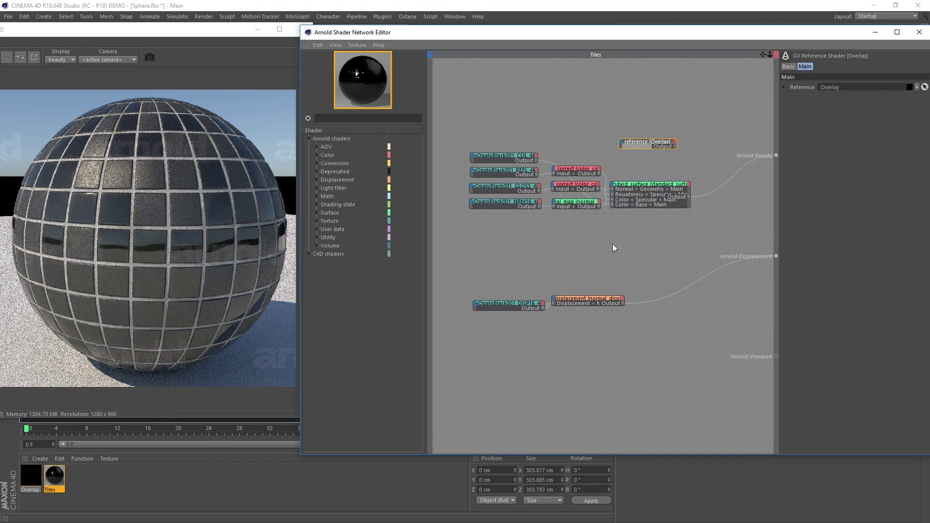
{"action": "scroll", "coordinate": [653, 248], "scroll_direction": "up", "scroll_amount": 3}
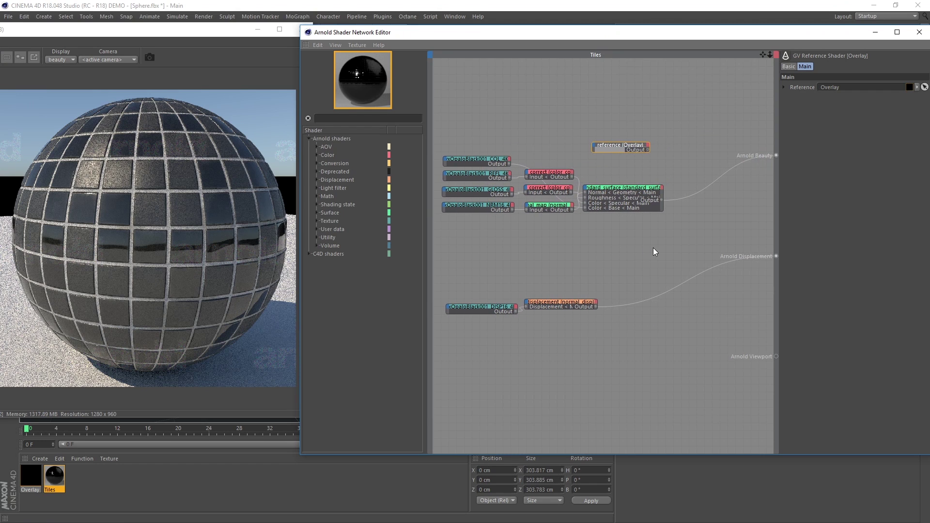
{"action": "left_click", "coordinate": [707, 223]}
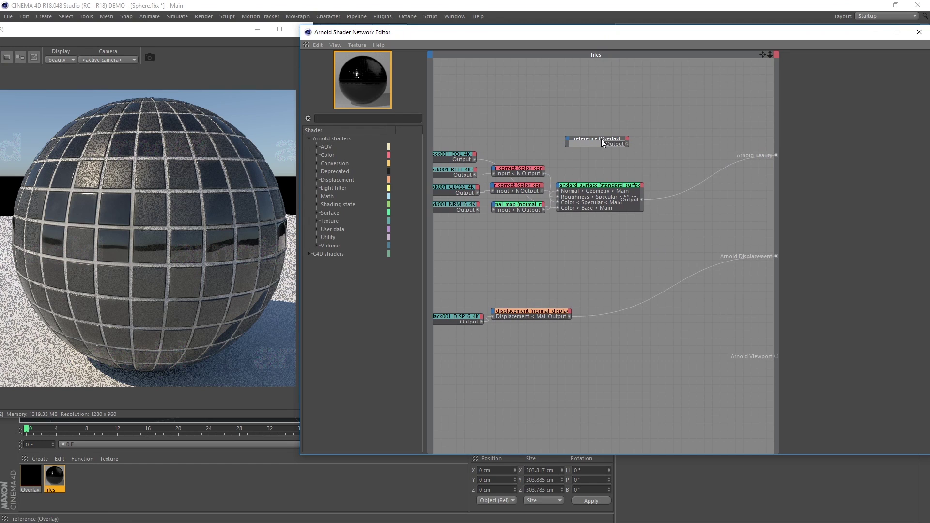
Add a mix_shader node and wire it to the Arnold Beauty output instead of standard_surface
{"action": "left_click", "coordinate": [318, 213]}
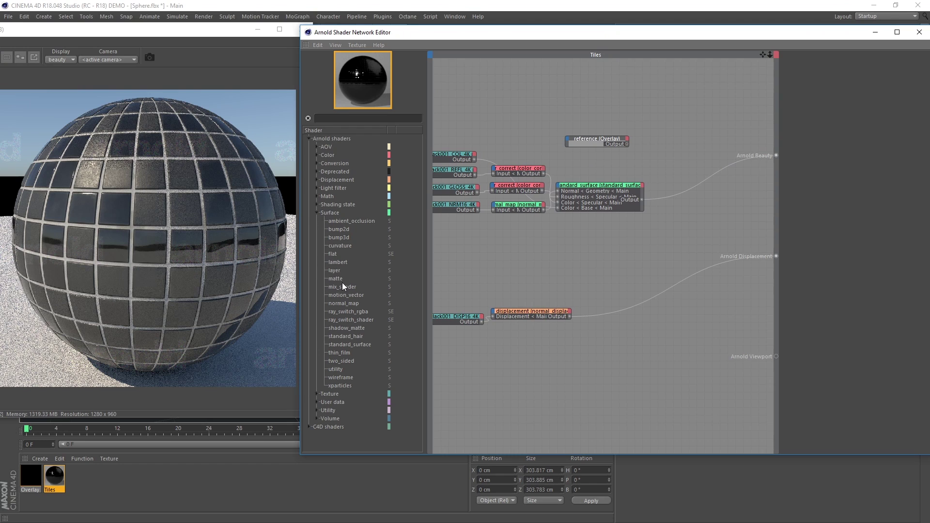
{"action": "left_click_drag", "start_coordinate": [344, 285], "coordinate": [695, 155]}
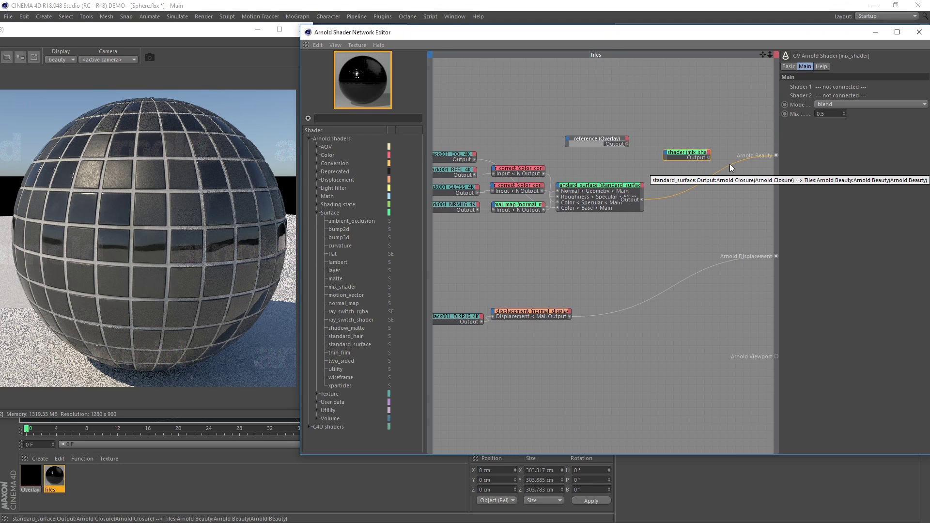
{"action": "key", "text": "Delete"}
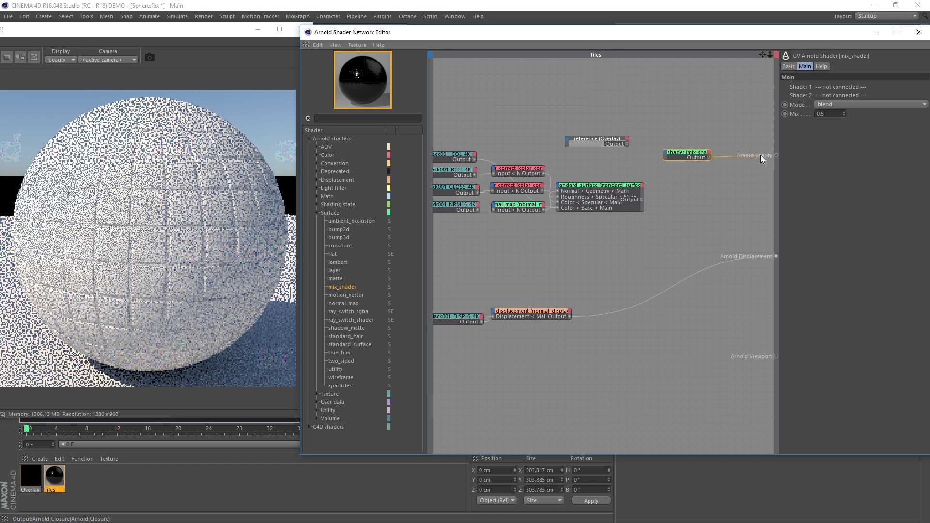
{"action": "left_click_drag", "start_coordinate": [775, 156], "coordinate": [776, 156]}
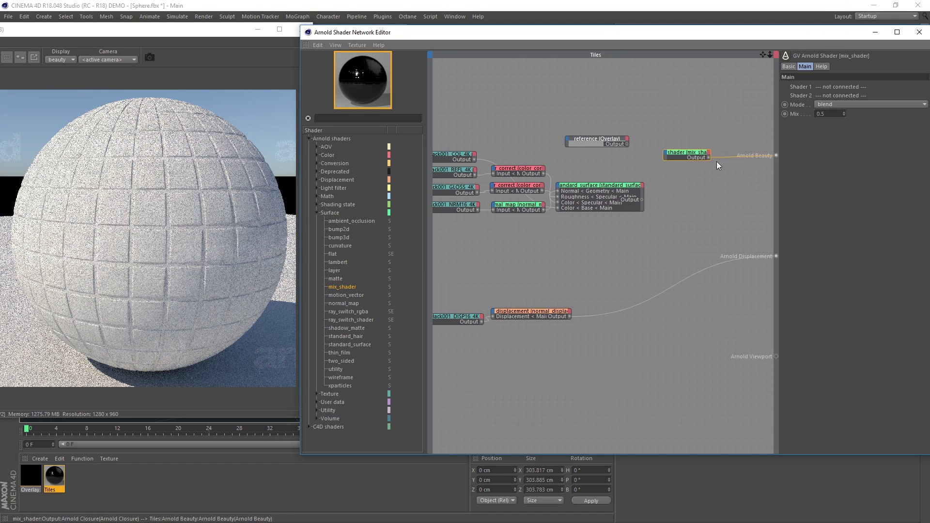
{"action": "left_click_drag", "start_coordinate": [686, 153], "coordinate": [708, 158]}
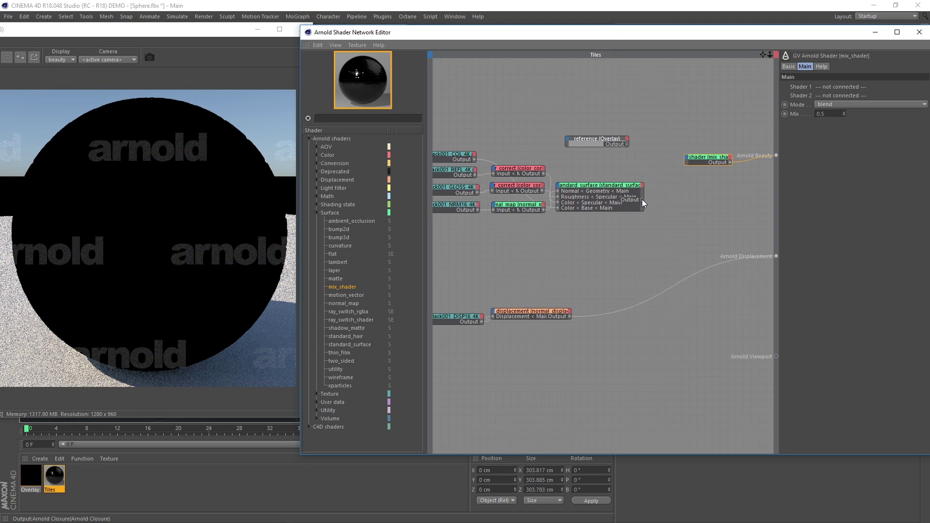
Connect standard_surface to Shader 1 and the Overlay reference to Shader 2, with Mix set to 1
{"action": "left_click_drag", "start_coordinate": [686, 162], "coordinate": [723, 164]}
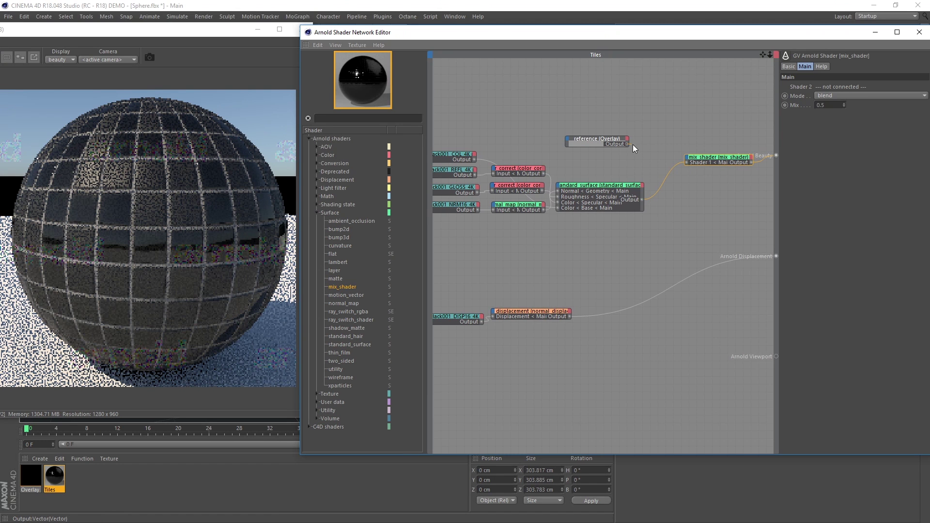
{"action": "left_click_drag", "start_coordinate": [686, 157], "coordinate": [728, 164]}
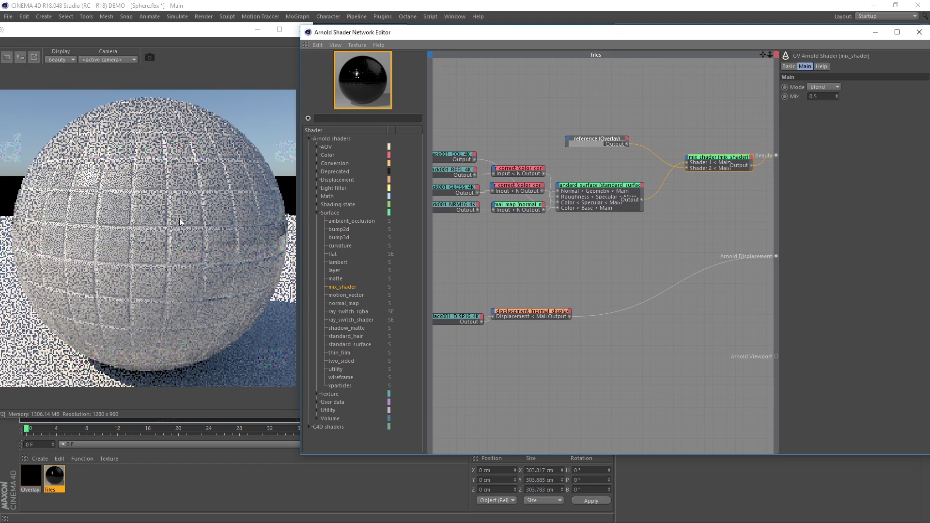
{"action": "double_click", "coordinate": [833, 96]}
{"action": "type", "text": "1"}
{"action": "key", "text": "Return"}
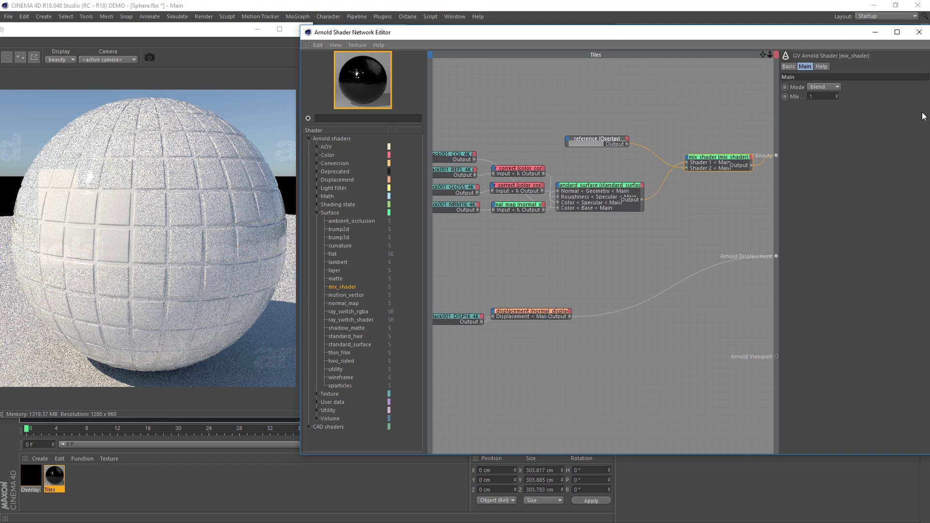
{"action": "key", "text": "alt+Tab"}
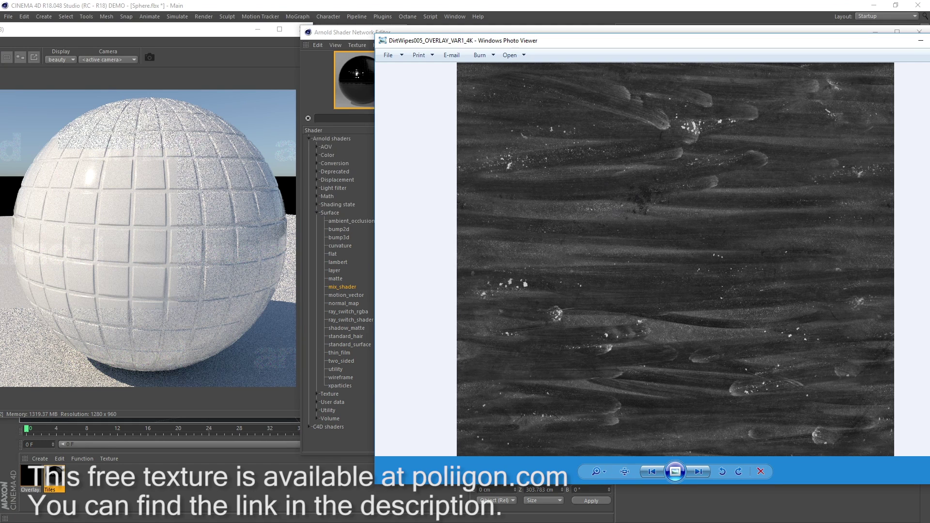
Close the DirtWipes005_OVERLAY_VAR1_4K preview to return to the DirtWipes005 folder
{"action": "key", "text": "Escape"}
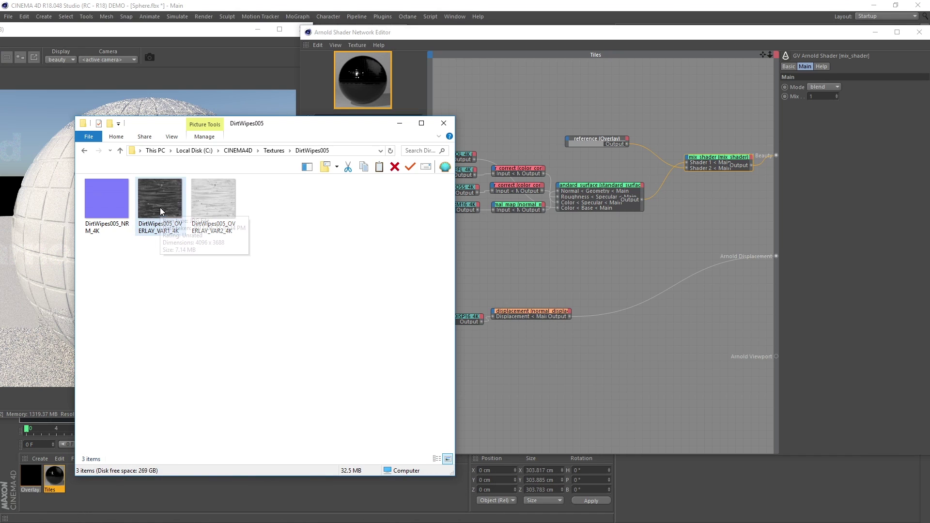
Drag DirtWipes005_OVERLAY_VAR1_4K into the Tiles network and place its image node above the reference node
{"action": "left_click_drag", "start_coordinate": [155, 200], "coordinate": [510, 125]}
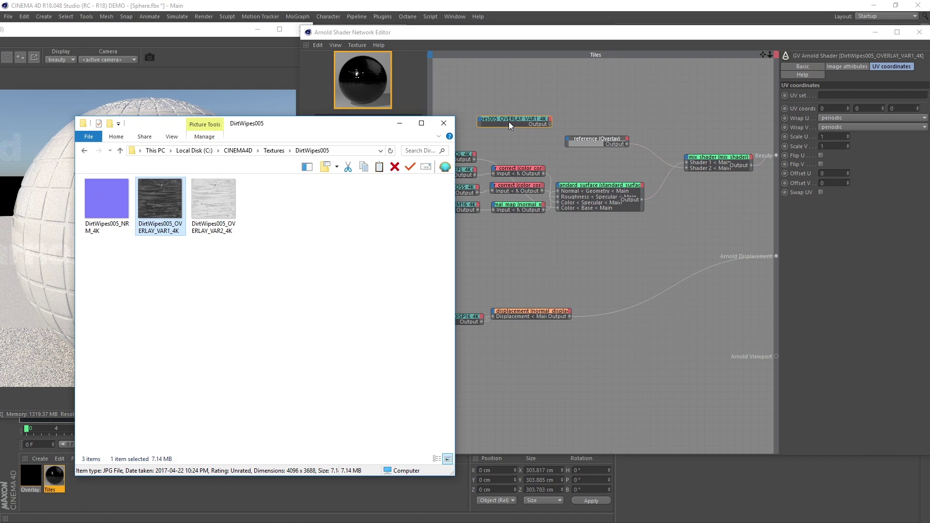
{"action": "left_click", "coordinate": [574, 40]}
{"action": "left_click_drag", "start_coordinate": [514, 119], "coordinate": [589, 110]}
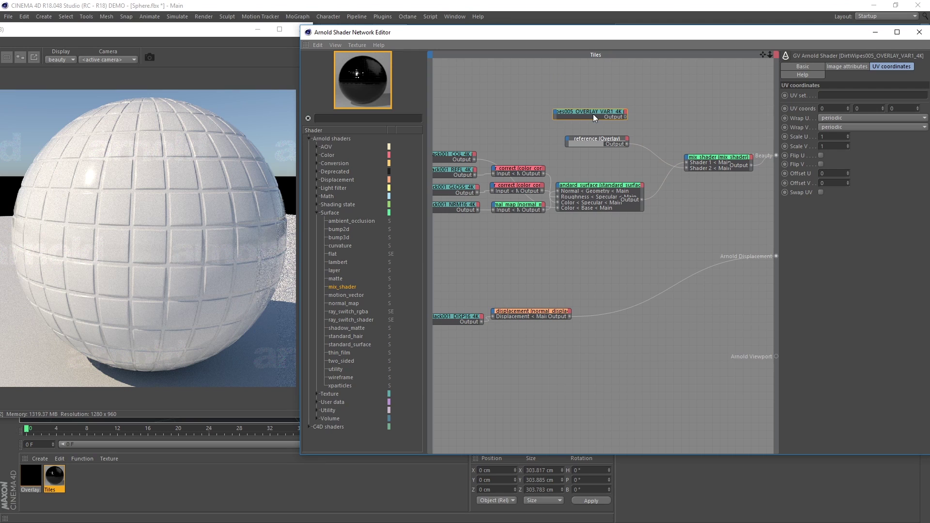
Insert a color_correct node between the DirtWipes overlay image and the mix_shader's Mix input
{"action": "left_click", "coordinate": [315, 154]}
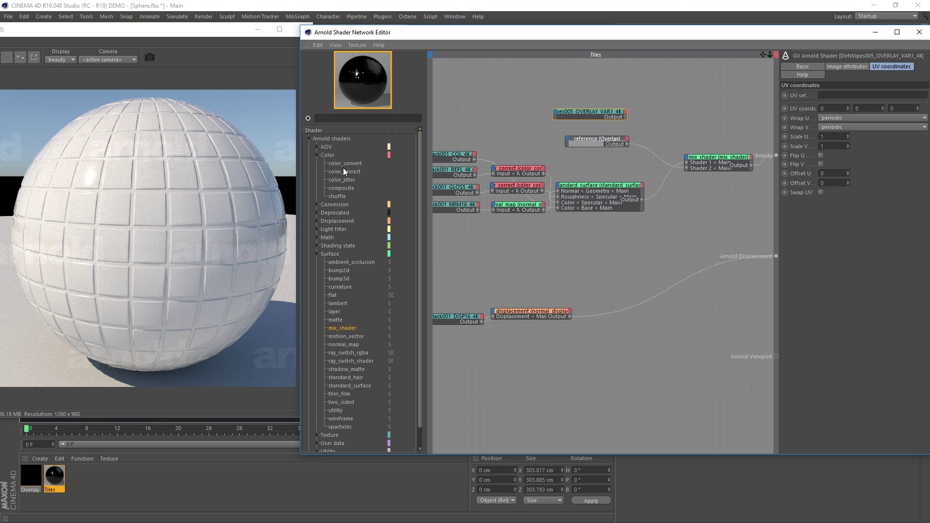
{"action": "left_click_drag", "start_coordinate": [351, 172], "coordinate": [713, 156]}
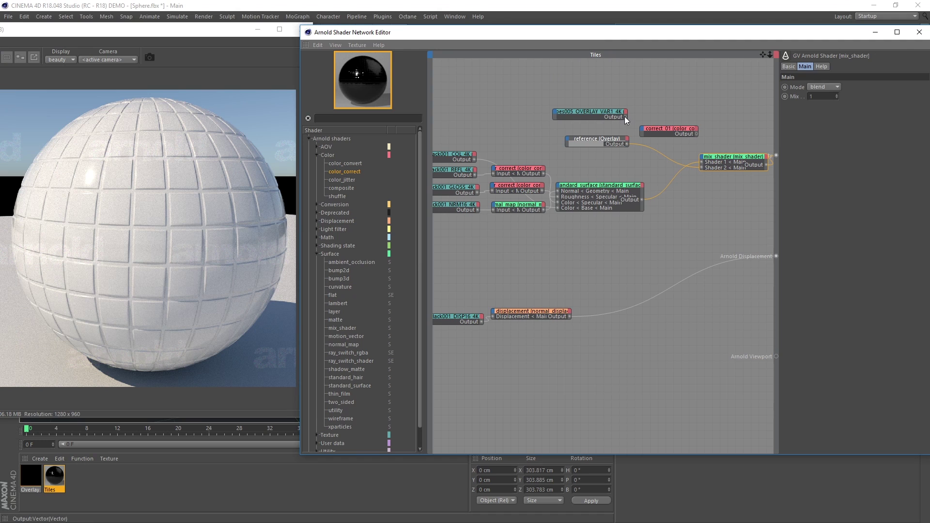
{"action": "left_click", "coordinate": [642, 129]}
{"action": "mouse_move", "coordinate": [650, 132]}
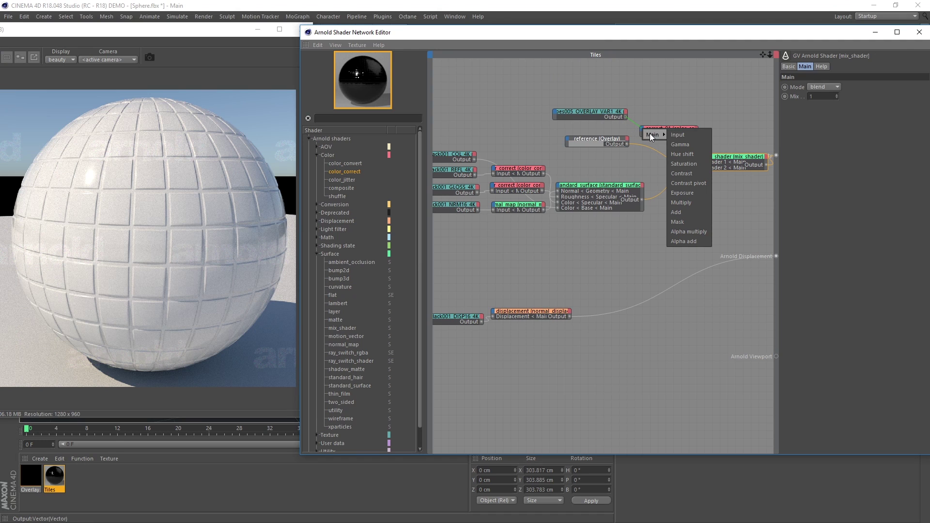
{"action": "left_click", "coordinate": [687, 136]}
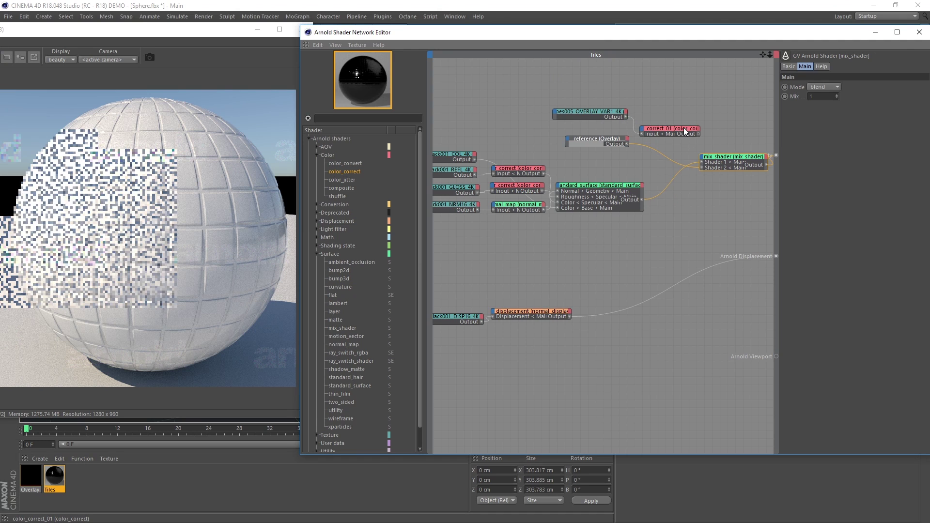
{"action": "left_click", "coordinate": [694, 135]}
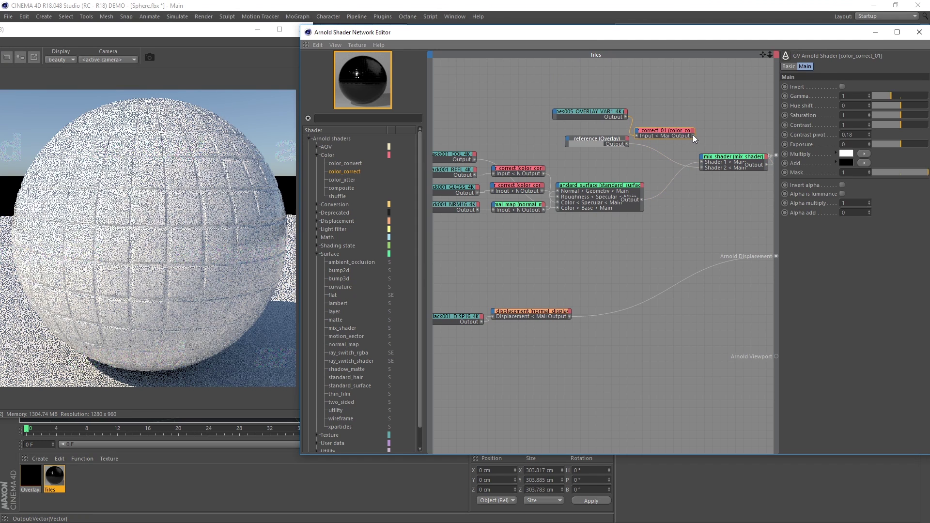
{"action": "left_click_drag", "start_coordinate": [694, 135], "coordinate": [703, 160]}
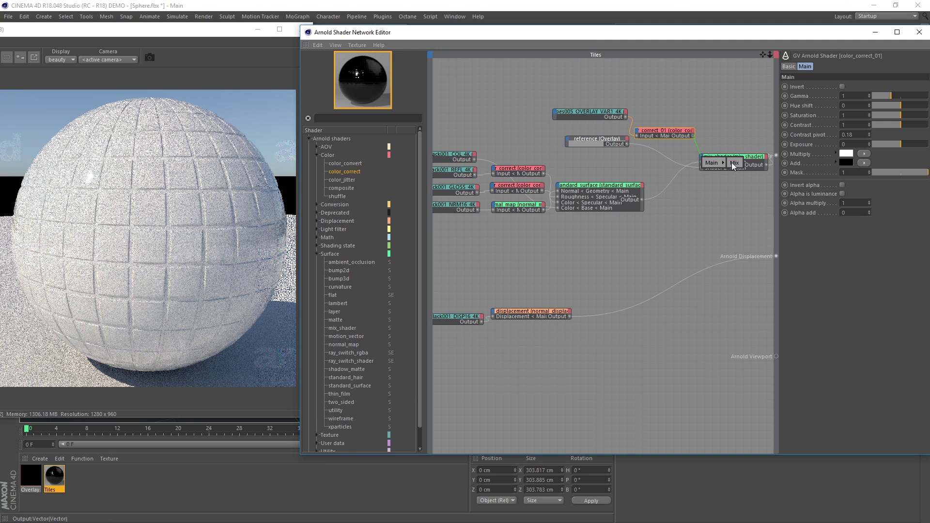
{"action": "left_click", "coordinate": [734, 163]}
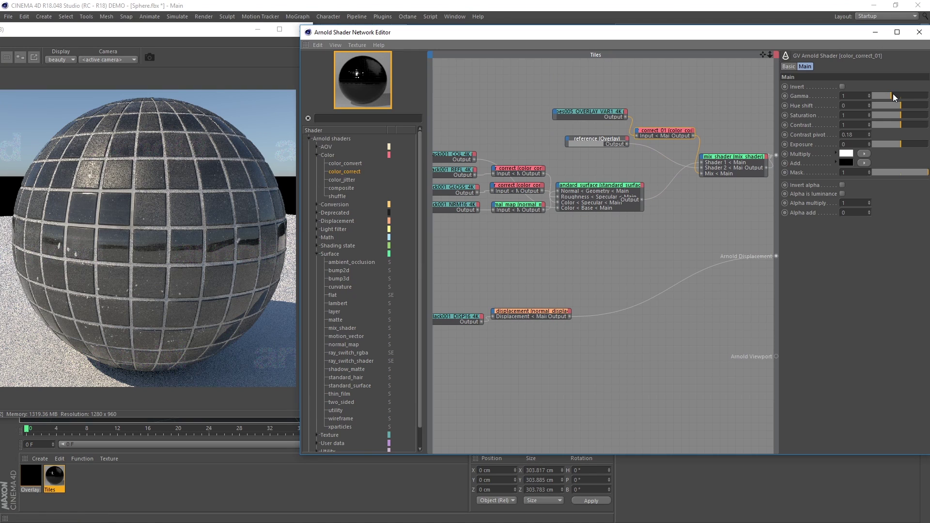
Set color_correct_01 to Contrast 4 and Gamma about 1.89
{"action": "left_click_drag", "start_coordinate": [903, 95], "coordinate": [925, 100]}
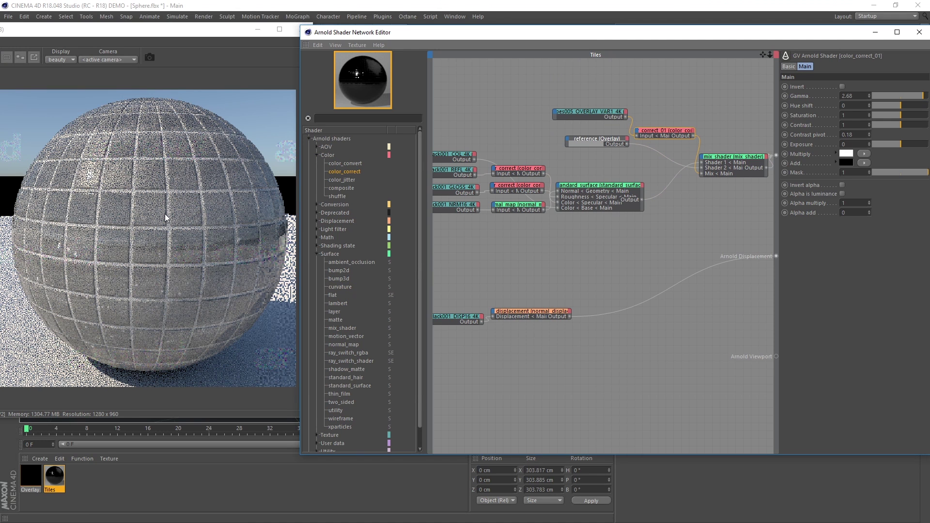
{"action": "left_click_drag", "start_coordinate": [900, 128], "coordinate": [929, 128]}
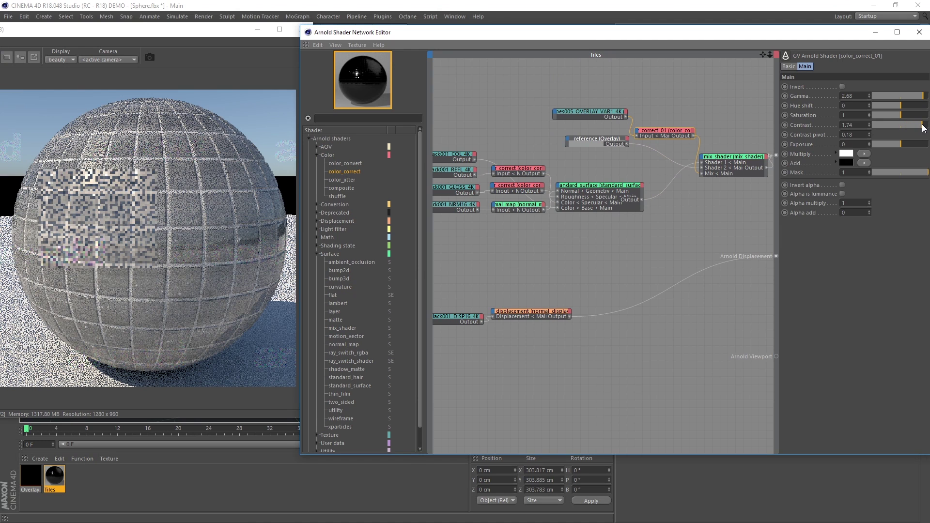
{"action": "left_click", "coordinate": [916, 97]}
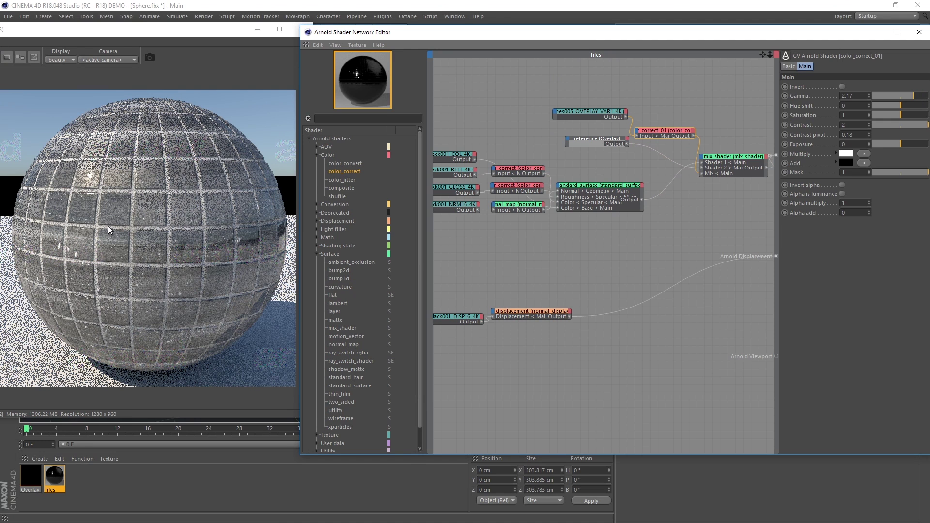
{"action": "double_click", "coordinate": [855, 125]}
{"action": "type", "text": "4"}
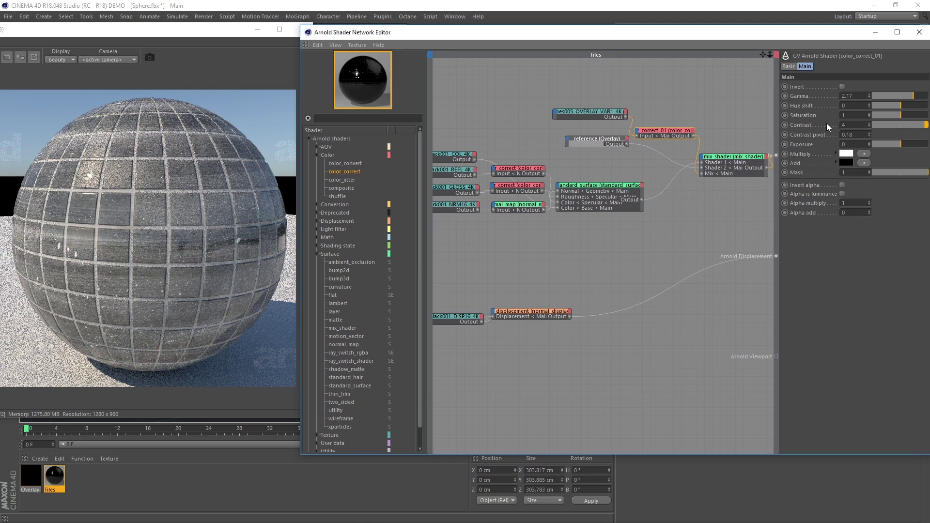
{"action": "key", "text": "Return"}
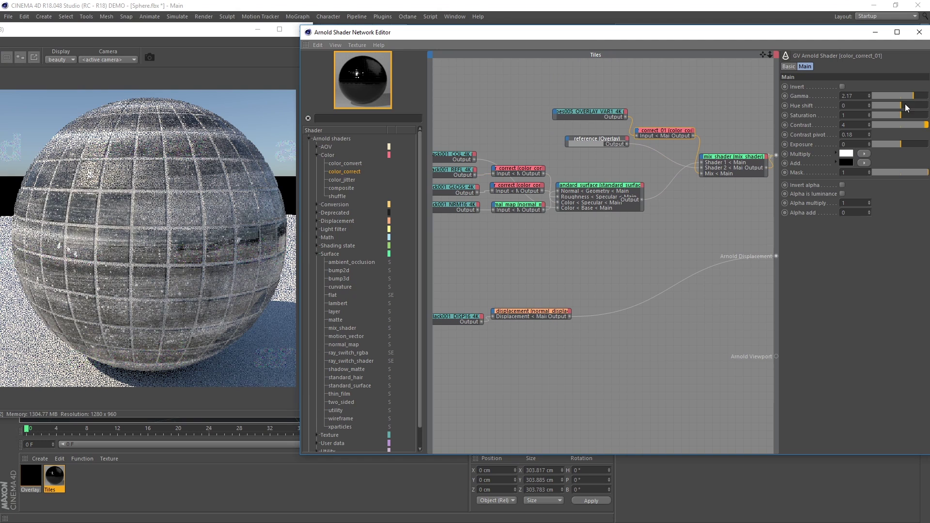
{"action": "left_click_drag", "start_coordinate": [913, 96], "coordinate": [910, 97]}
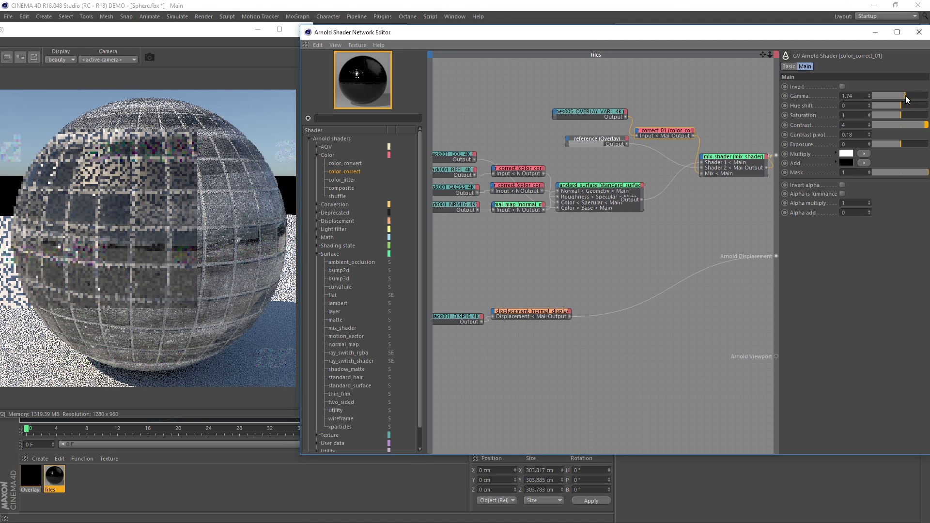
{"action": "left_click_drag", "start_coordinate": [907, 96], "coordinate": [909, 97]}
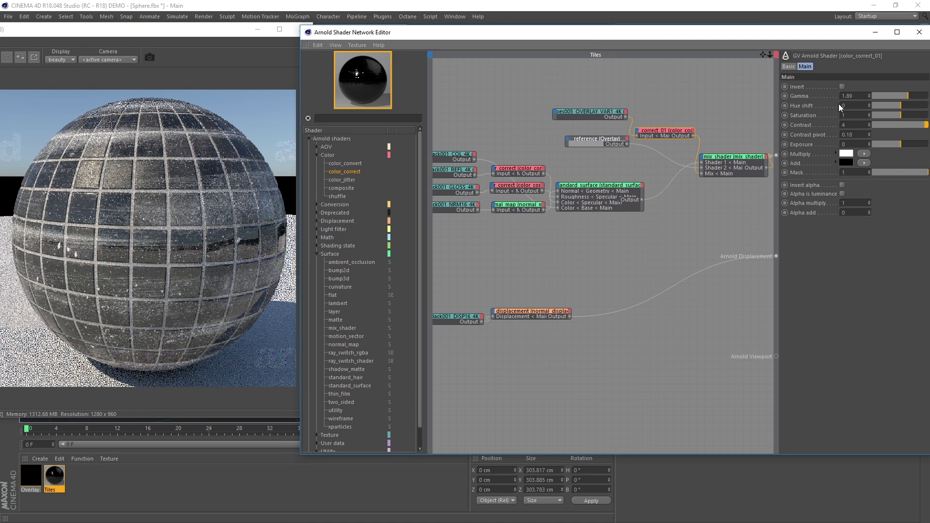
{"action": "left_click", "coordinate": [584, 112]}
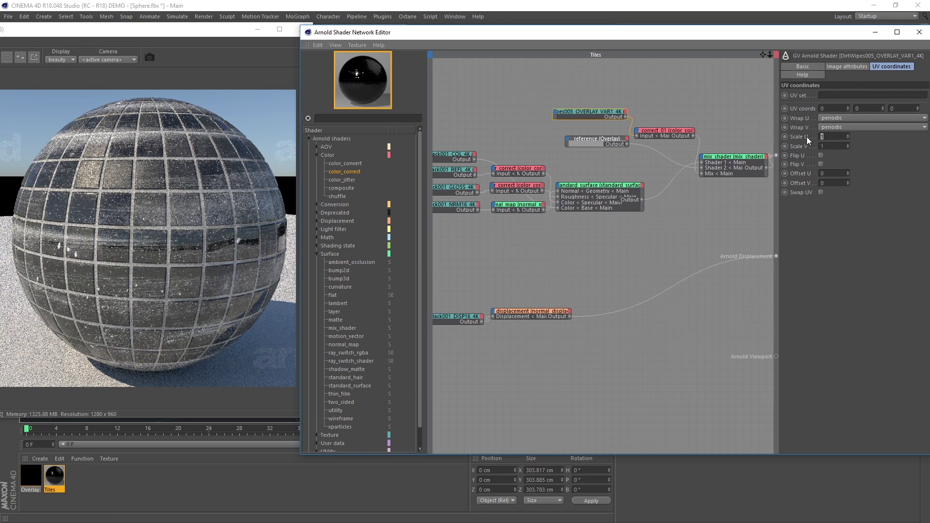
Tile the DirtWipes overlay at Scale U and V 2 and shift Offset U to 0.23
{"action": "type", "text": "2"}
{"action": "key", "text": "Tab"}
{"action": "type", "text": "2"}
{"action": "key", "text": "Return"}
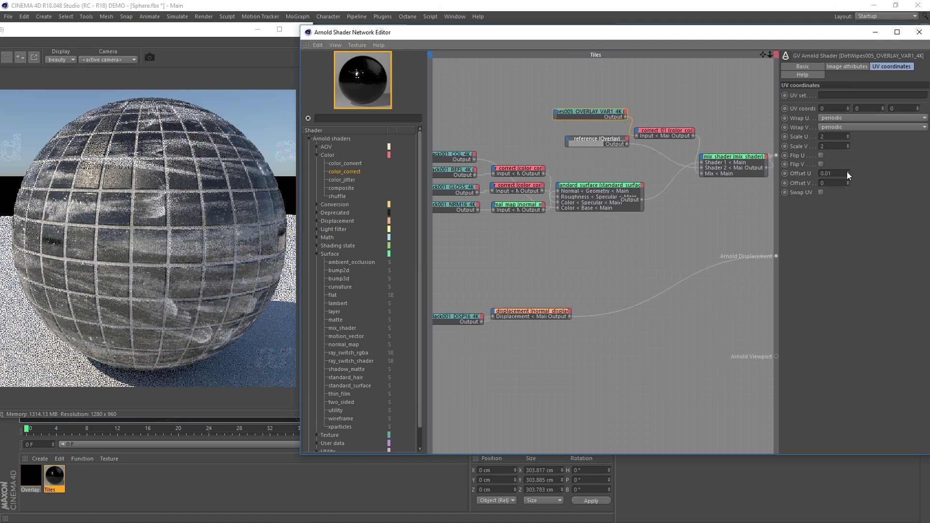
{"action": "left_click_drag", "start_coordinate": [847, 172], "coordinate": [847, 179]}
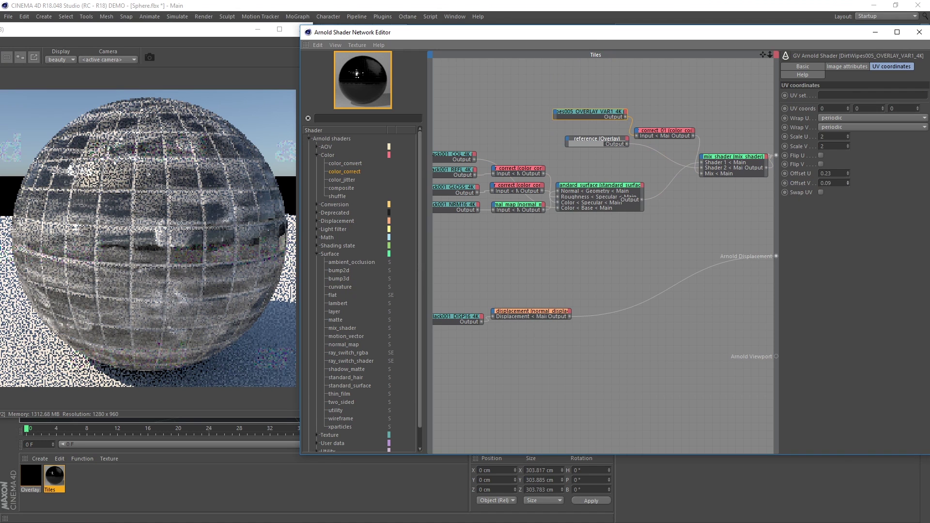